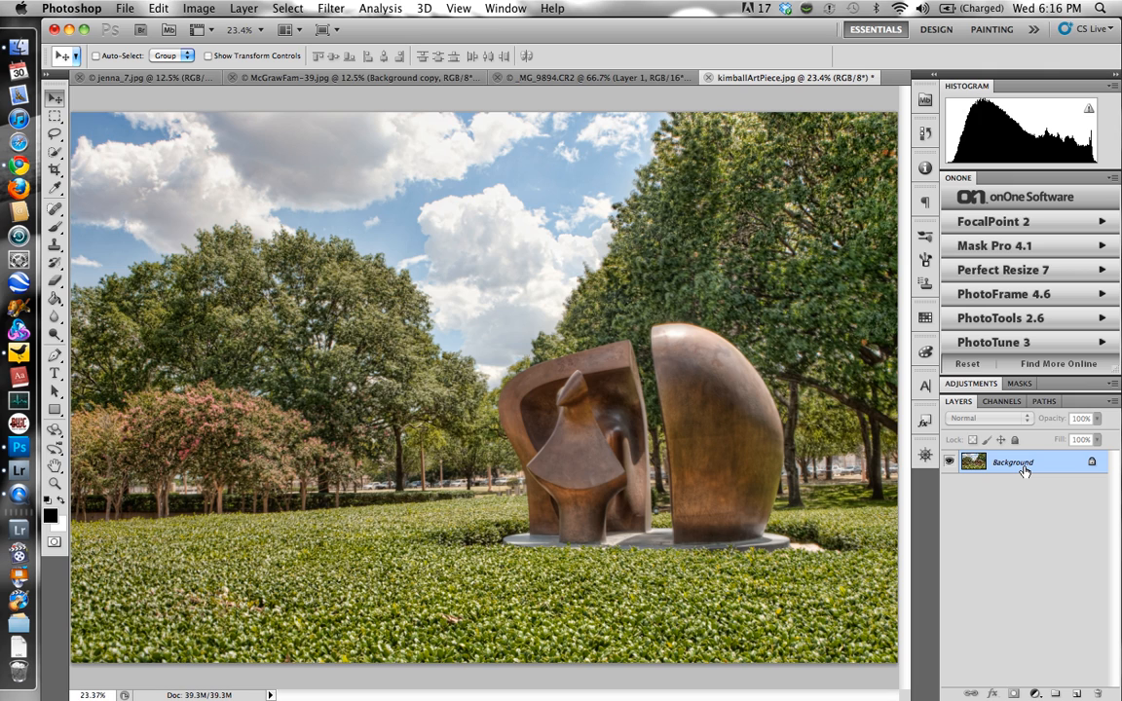
# Duplicate the Background layer and open the copy in FocalPoint 2, enlarging the plug-in window
pyautogui.press('super+j')
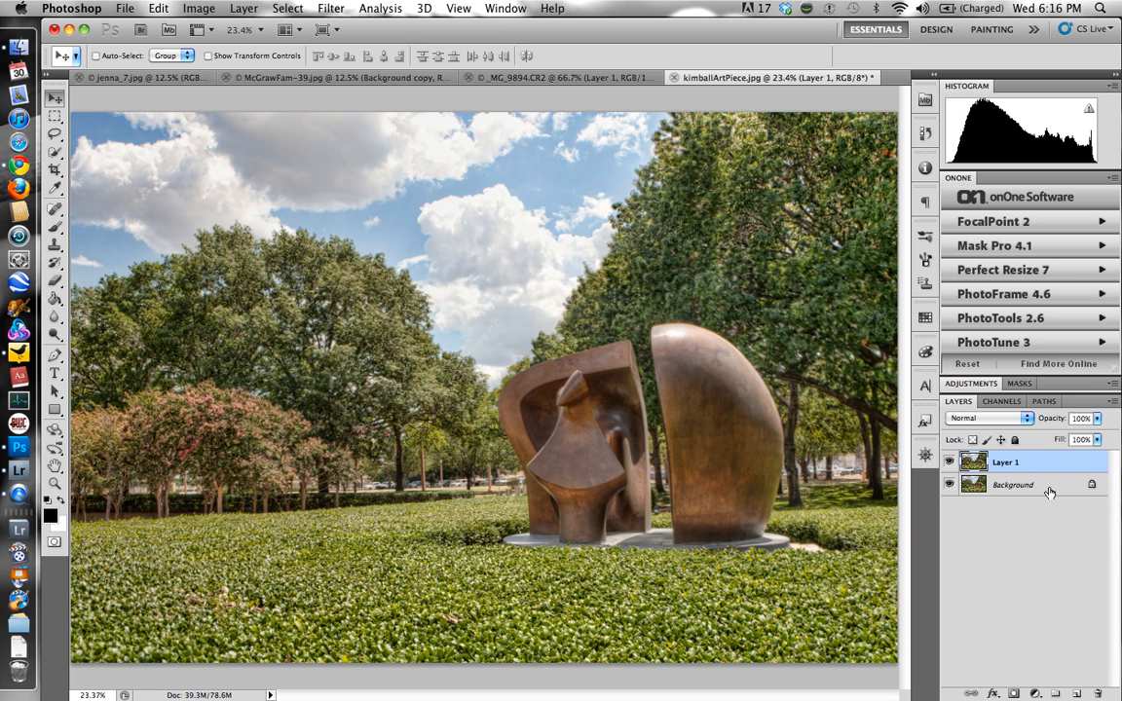
pyautogui.click(1049, 492)
pyautogui.click(1023, 462)
pyautogui.click(995, 221)
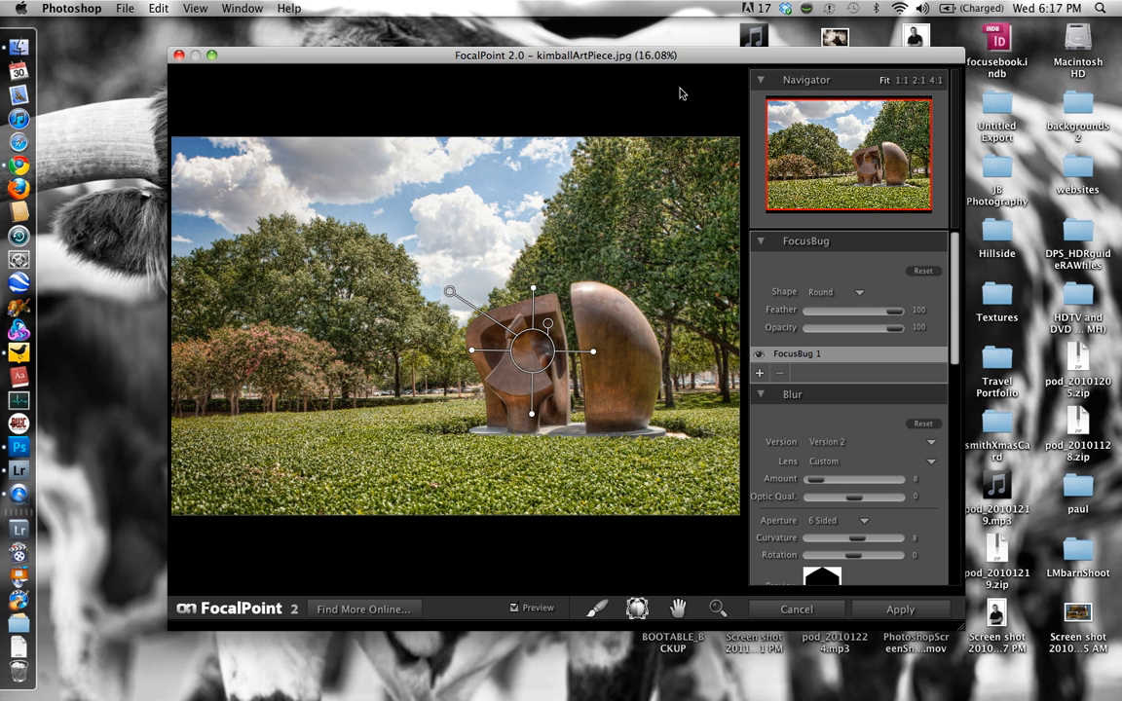
pyautogui.click(211, 54)
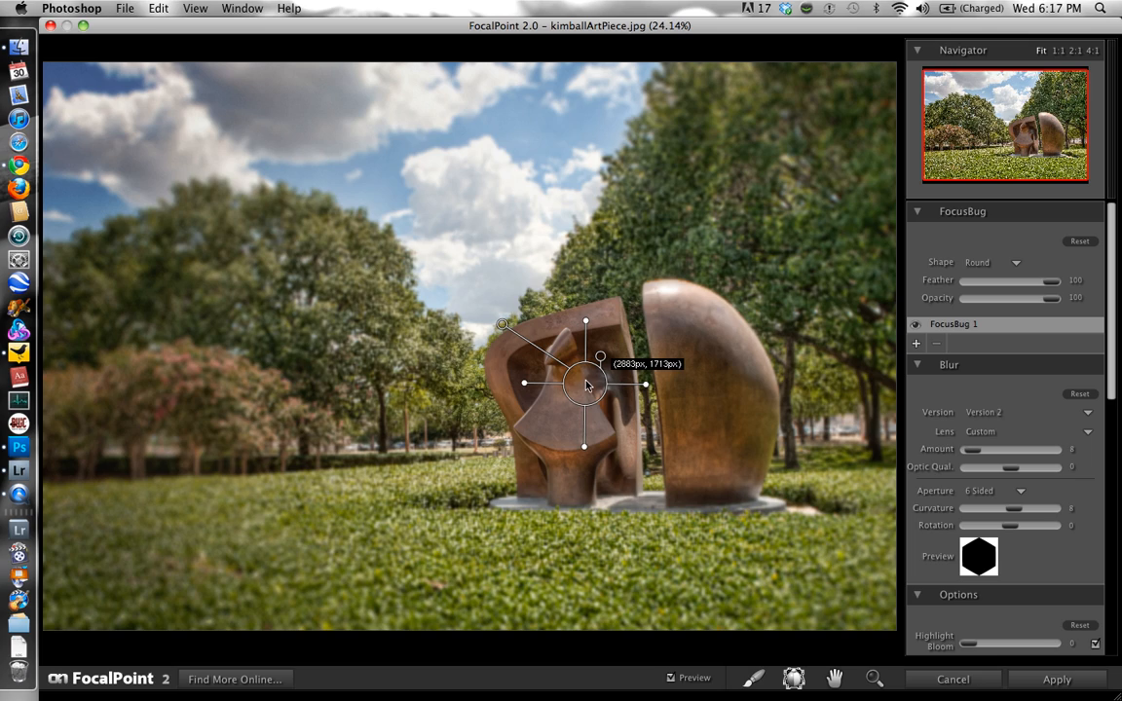
# Try the FocusBug over the trees, bring it back onto the middle of the sculpture, and enlarge its focus area slightly
pyautogui.moveTo(576, 370)
pyautogui.mouseDown()
pyautogui.moveTo(423, 343)
pyautogui.moveTo(347, 268)
pyautogui.moveTo(320, 259)
pyautogui.moveTo(280, 271)
pyautogui.moveTo(250, 311)
pyautogui.moveTo(251, 291)
pyautogui.moveTo(403, 213)
pyautogui.moveTo(425, 323)
pyautogui.moveTo(364, 325)
pyautogui.moveTo(381, 323)
pyautogui.mouseUp()
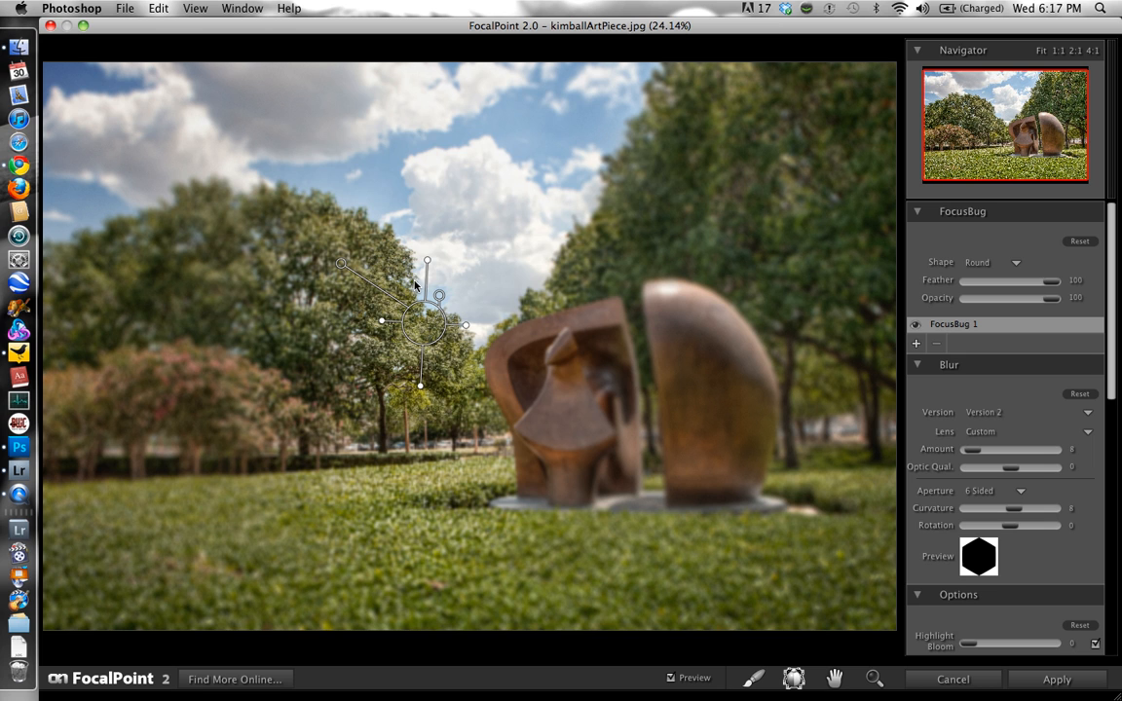
pyautogui.moveTo(426, 265)
pyautogui.mouseDown()
pyautogui.moveTo(424, 252)
pyautogui.moveTo(426, 293)
pyautogui.moveTo(424, 252)
pyautogui.moveTo(424, 283)
pyautogui.moveTo(331, 241)
pyautogui.moveTo(306, 260)
pyautogui.mouseUp()
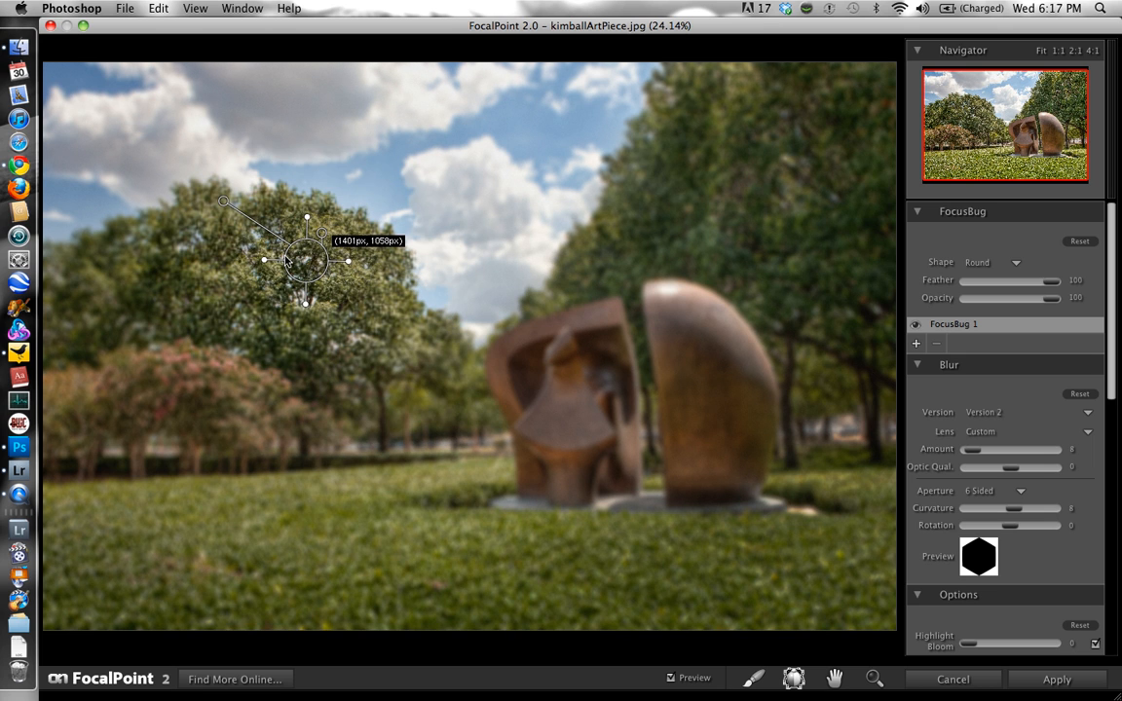
pyautogui.click(269, 263)
pyautogui.moveTo(305, 261)
pyautogui.mouseDown()
pyautogui.moveTo(595, 373)
pyautogui.moveTo(619, 409)
pyautogui.mouseUp()
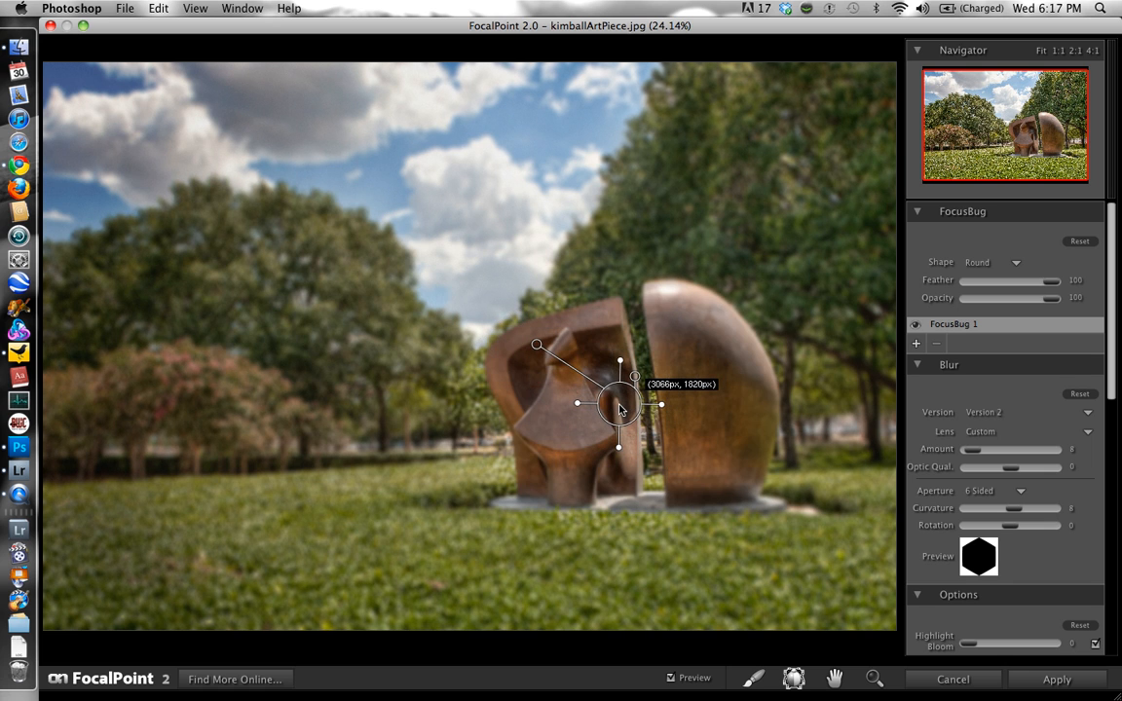
pyautogui.moveTo(578, 403); pyautogui.dragTo(563, 402)
pyautogui.moveTo(616, 363); pyautogui.dragTo(618, 346)
# Set the FocusBug's vignette to lightness 32 and midpoint 94, and the blur amount to 19
pyautogui.moveTo(535, 346); pyautogui.dragTo(513, 358)
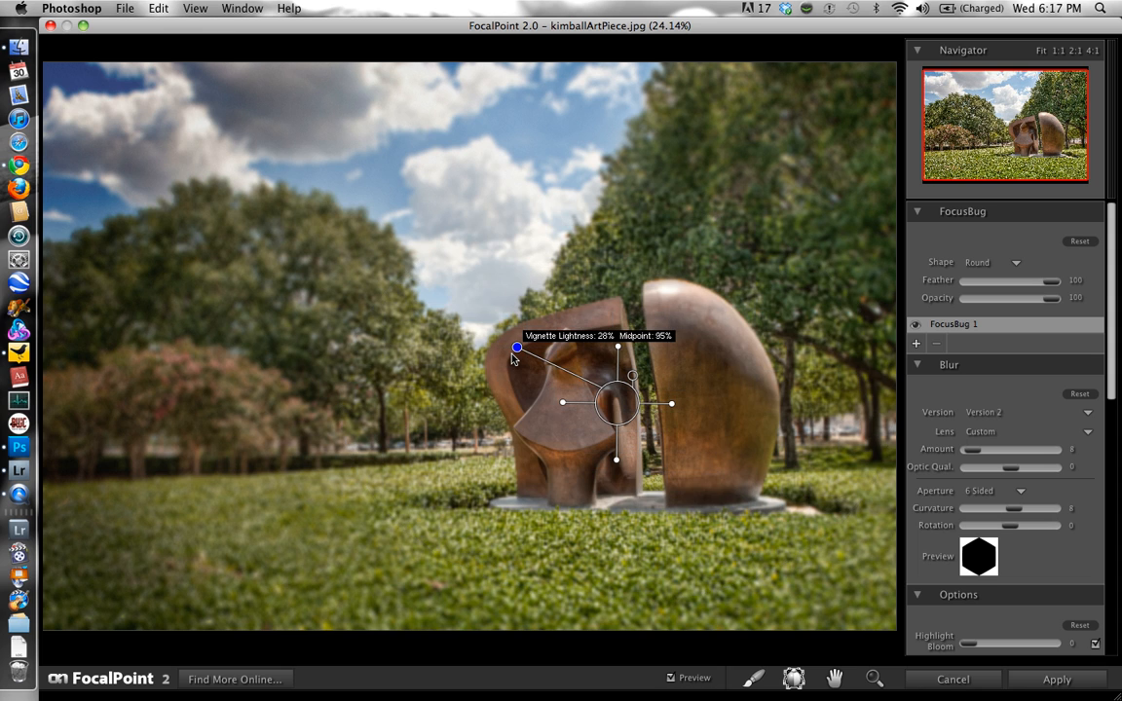
pyautogui.moveTo(516, 356); pyautogui.dragTo(521, 343)
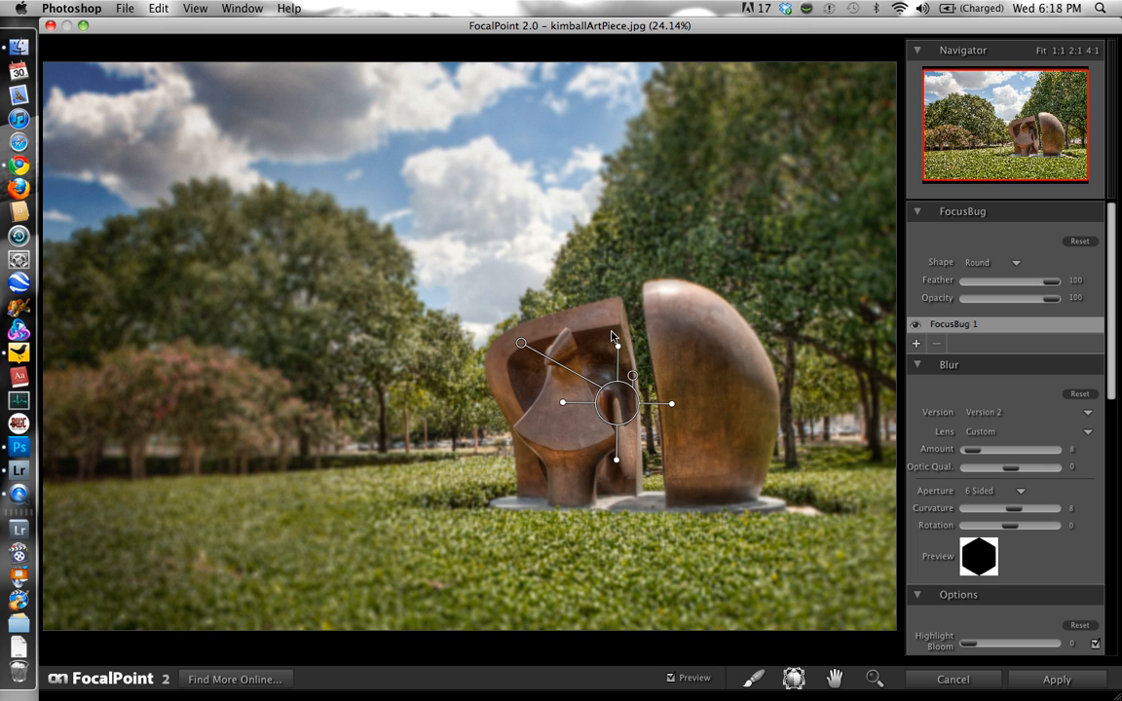
pyautogui.moveTo(633, 375); pyautogui.dragTo(623, 399)
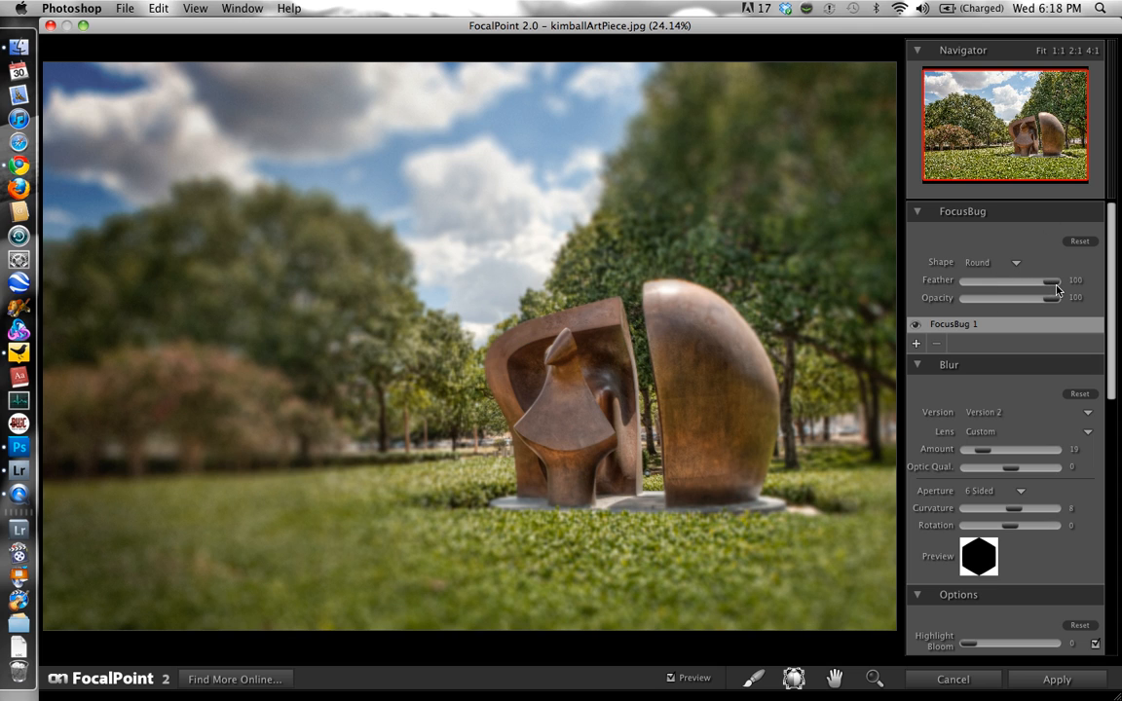
# Resize the FocusBug to about 2951 px wide by 2572 px high and fine-tune its position over the sculpture
pyautogui.moveTo(1052, 296)
pyautogui.mouseDown()
pyautogui.moveTo(1011, 305)
pyautogui.moveTo(1059, 303)
pyautogui.mouseUp()
pyautogui.moveTo(621, 347); pyautogui.dragTo(620, 337)
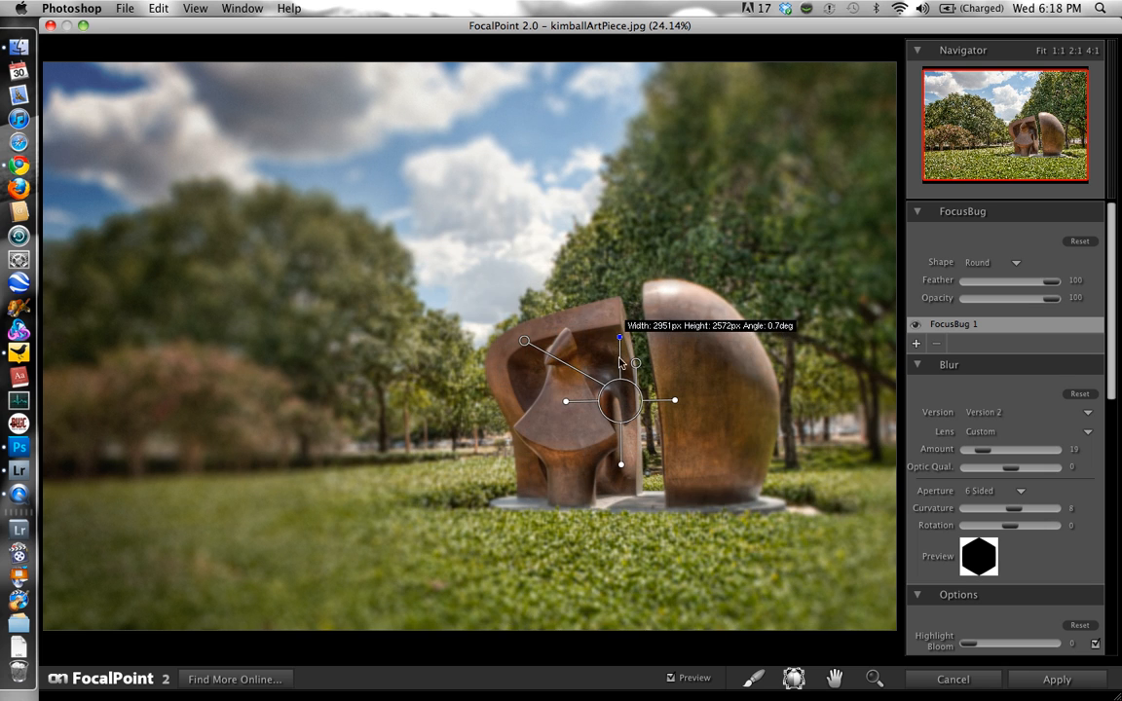
pyautogui.moveTo(619, 402); pyautogui.dragTo(557, 394)
pyautogui.click(610, 334)
pyautogui.moveTo(602, 389); pyautogui.dragTo(608, 389)
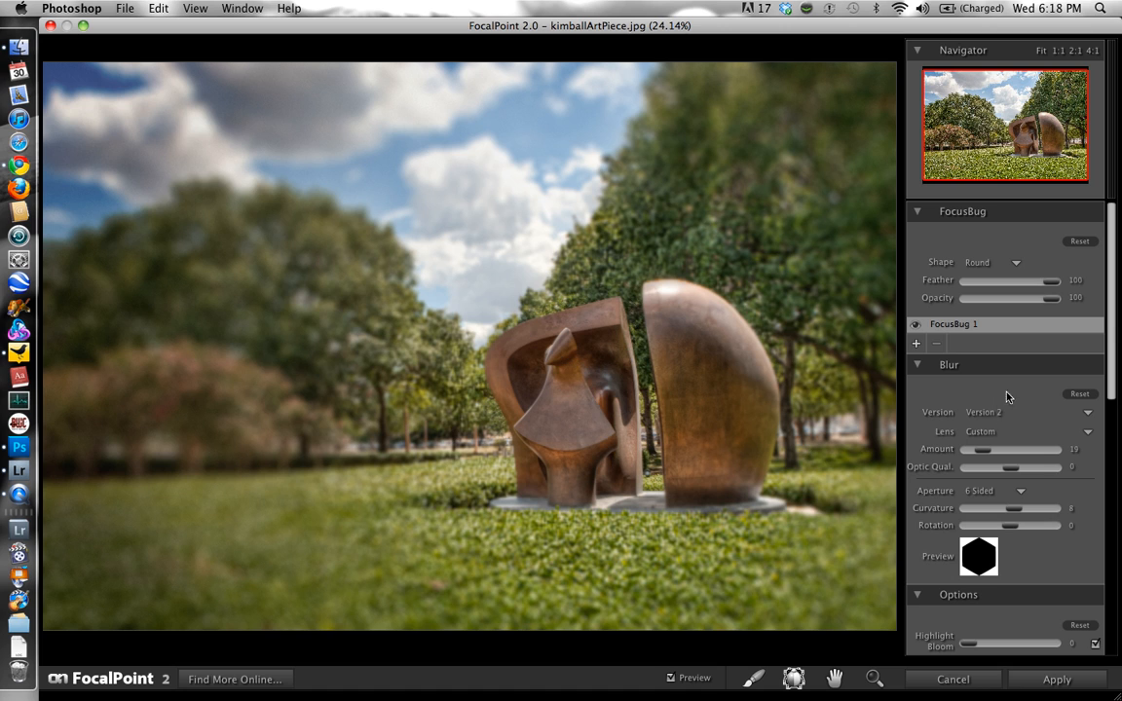
# Set the blur options to brightness -26 and contrast 2, leaving highlight bloom at 0
pyautogui.scroll(-5, 1118, 386)
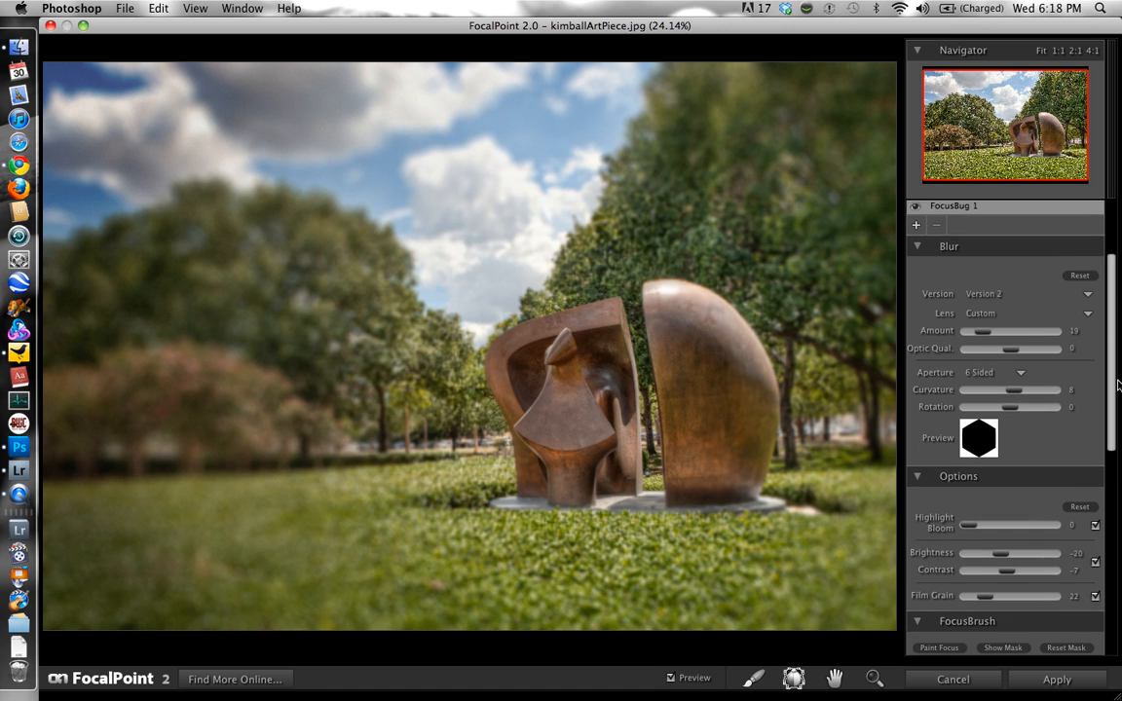
pyautogui.scroll(-3, 1071, 380)
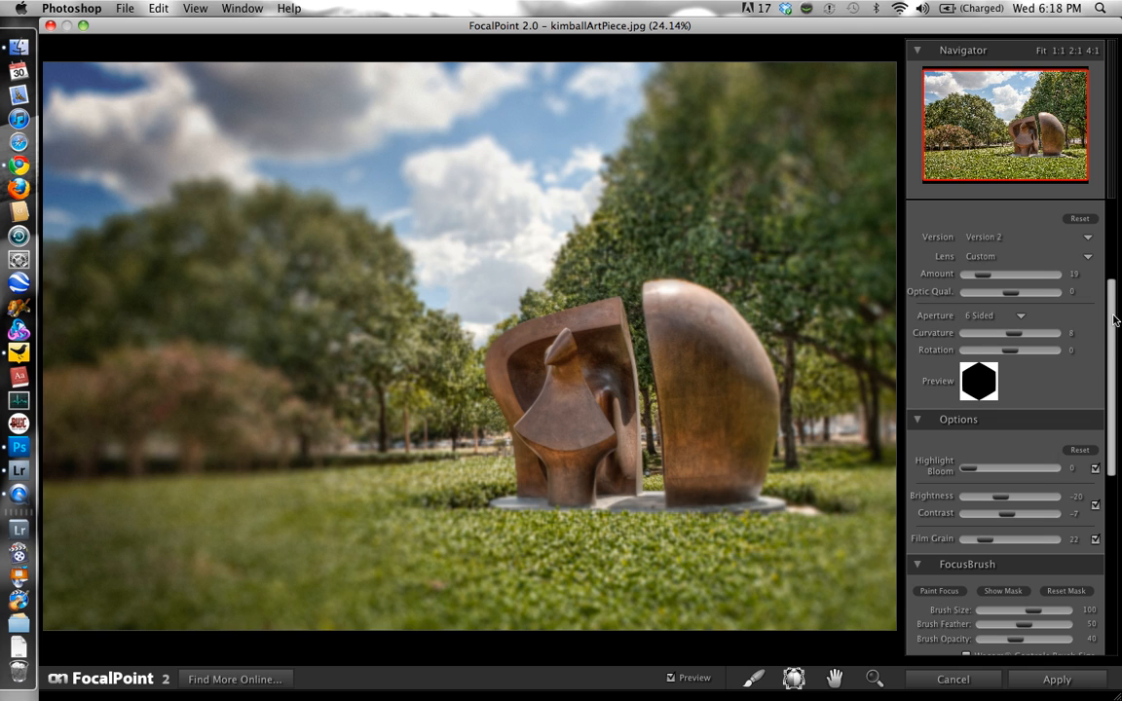
pyautogui.moveTo(1114, 321); pyautogui.dragTo(1108, 438)
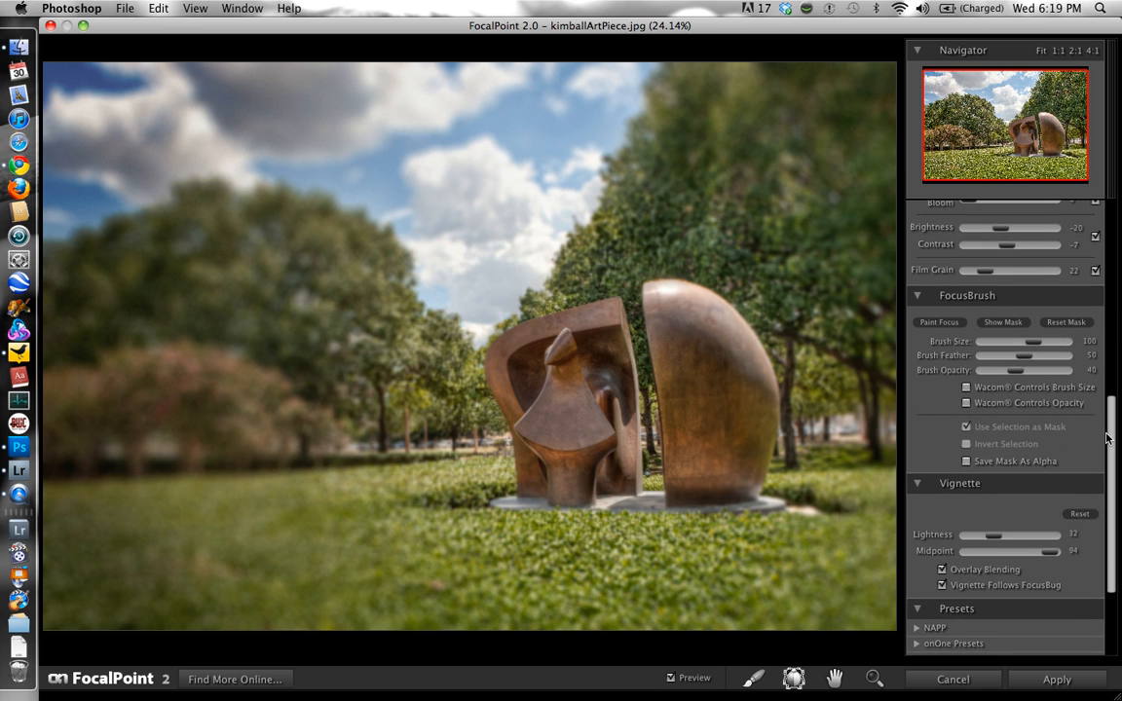
pyautogui.scroll(5, 977, 336)
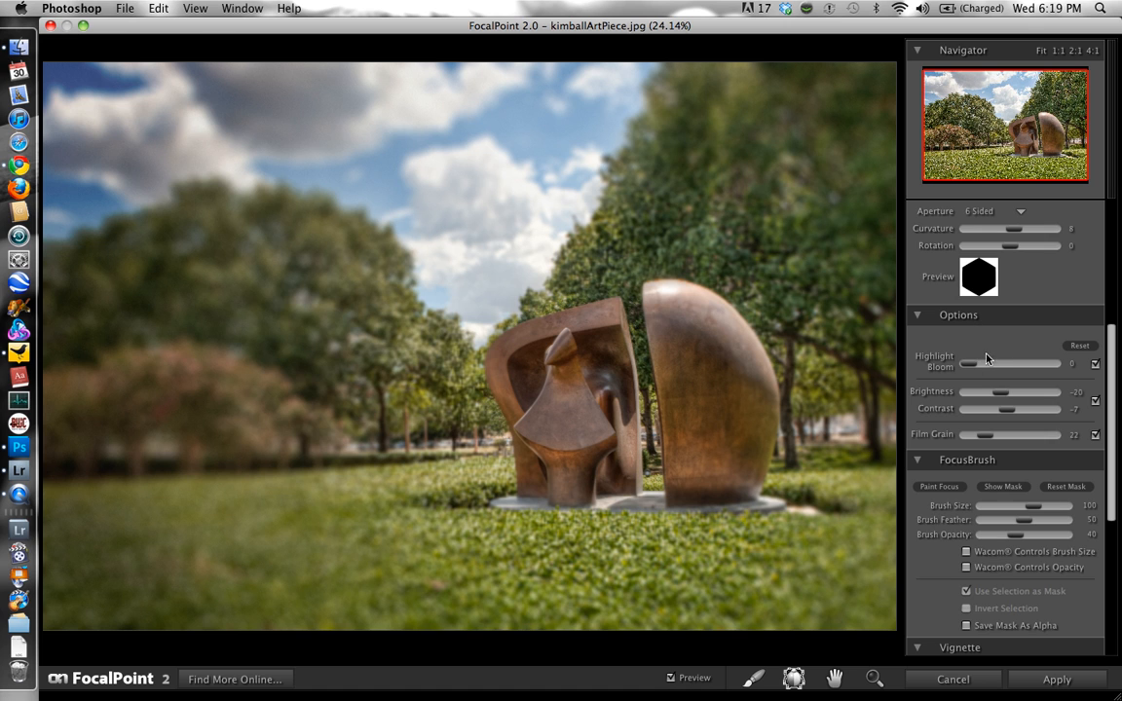
pyautogui.moveTo(973, 368)
pyautogui.mouseDown()
pyautogui.moveTo(1006, 366)
pyautogui.moveTo(967, 367)
pyautogui.mouseUp()
pyautogui.moveTo(1001, 398); pyautogui.dragTo(1000, 398)
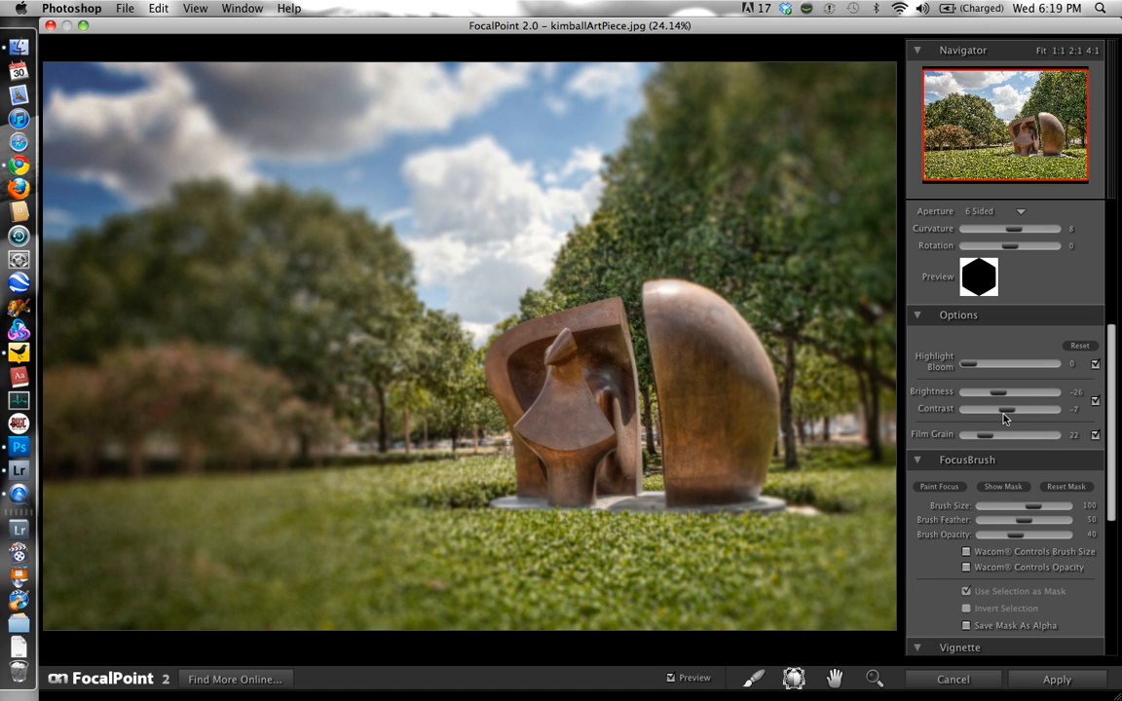
pyautogui.moveTo(999, 417); pyautogui.dragTo(1009, 416)
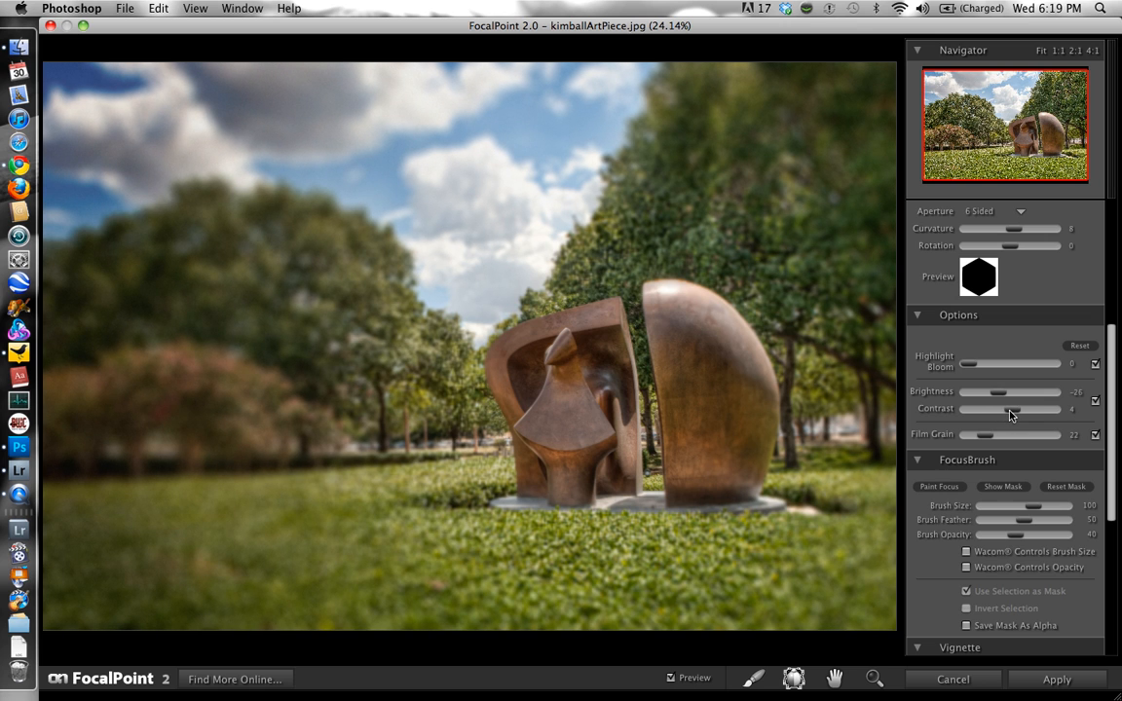
# Test film grain at 100, lower it to 28 and switch it off, and apply the FocalPoint effect
pyautogui.moveTo(987, 435); pyautogui.dragTo(1059, 435)
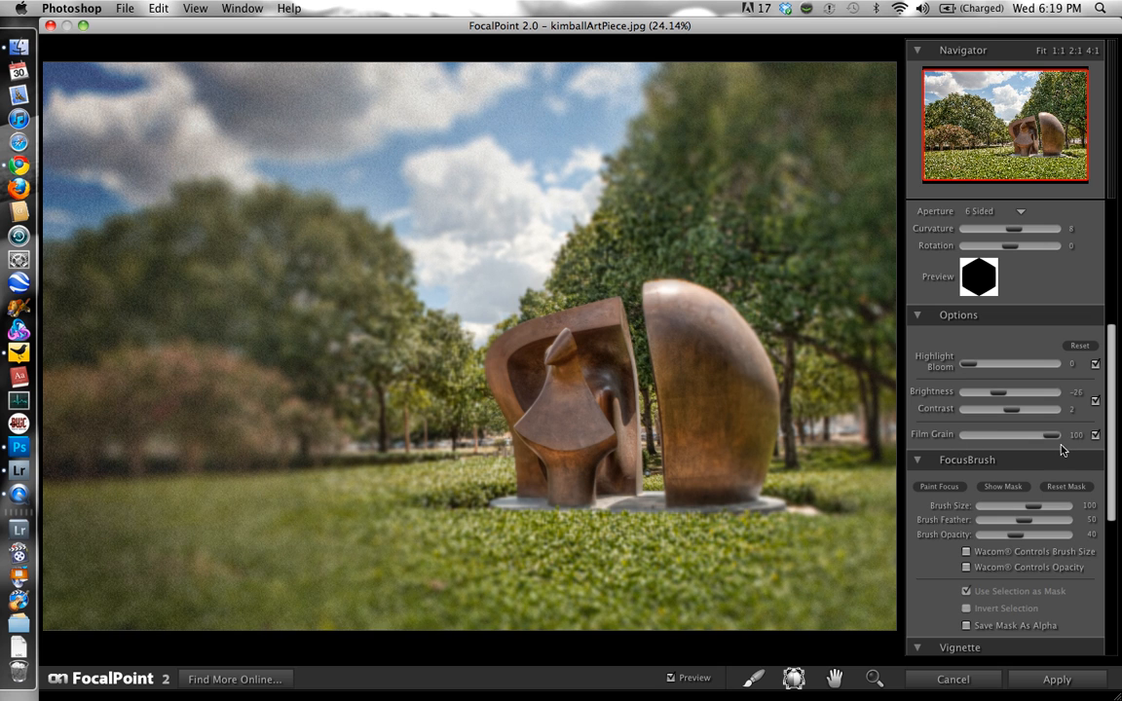
pyautogui.moveTo(1008, 456); pyautogui.dragTo(999, 454)
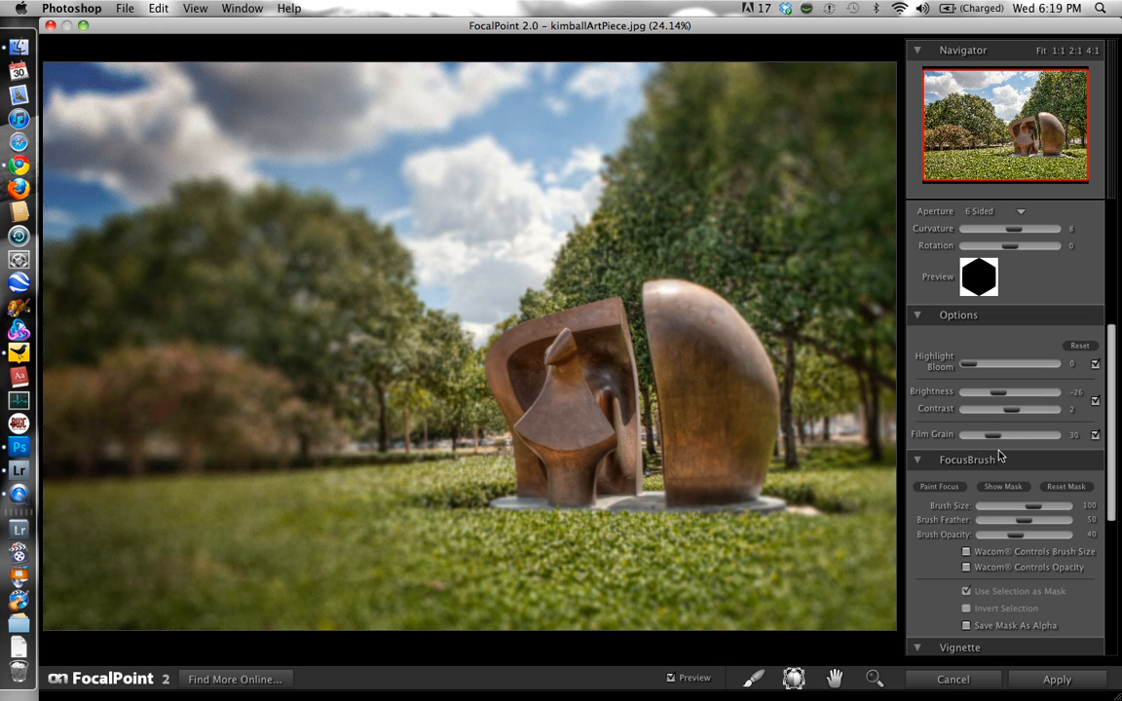
pyautogui.click(1095, 436)
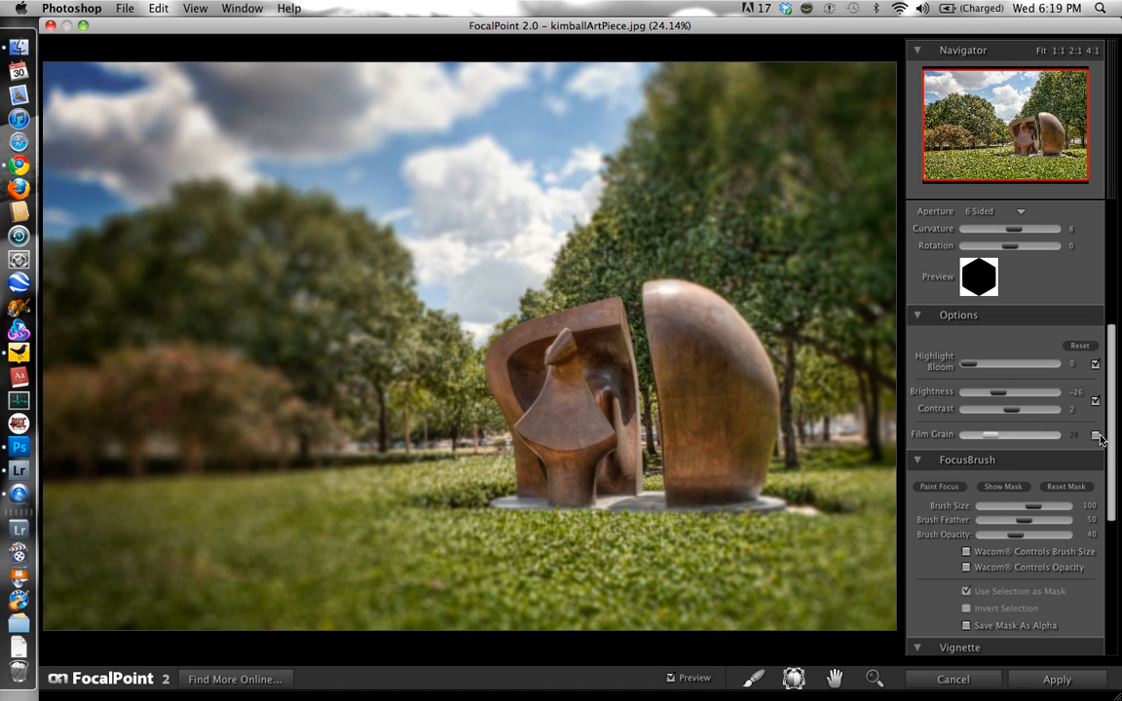
pyautogui.scroll(5, 1100, 389)
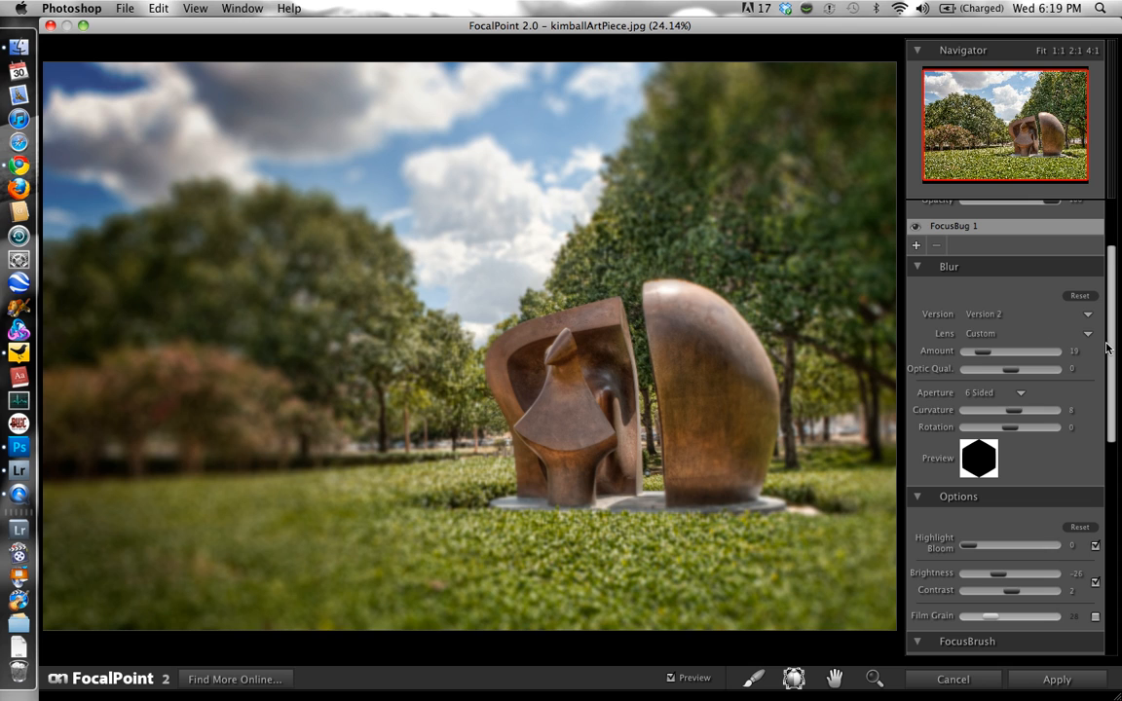
pyautogui.moveTo(1106, 348); pyautogui.dragTo(1105, 335)
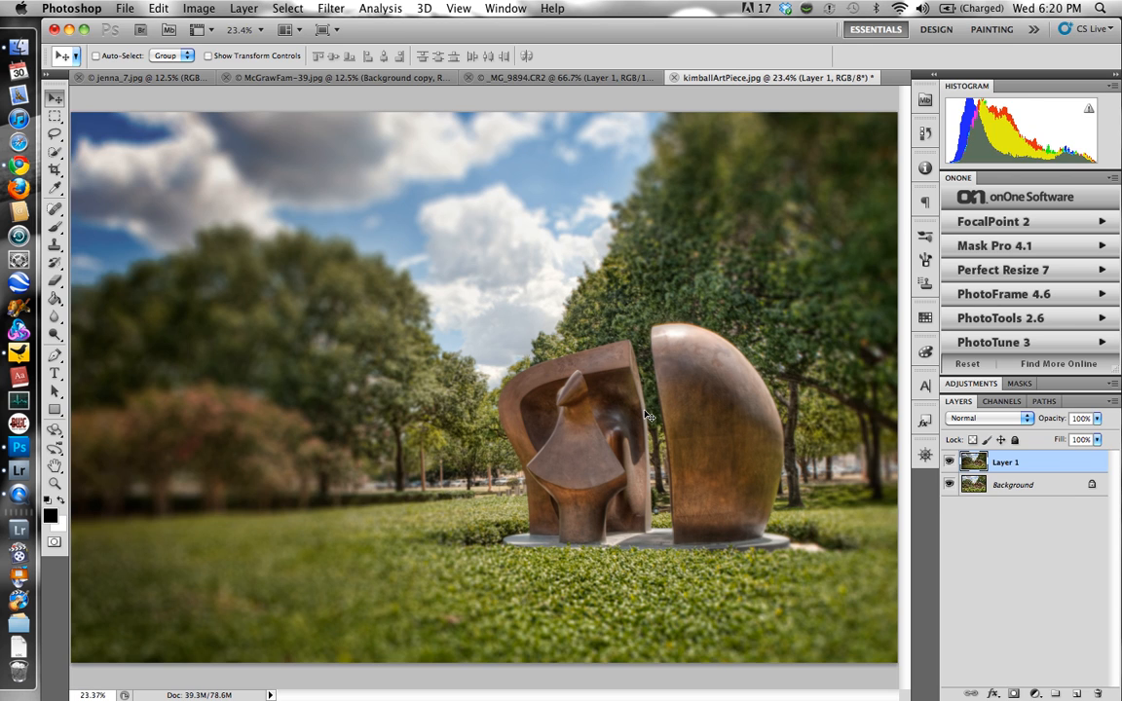
# Rename Layer 1 to FocalPoint and toggle its visibility off and on to compare with the original photo
pyautogui.doubleClick(1007, 464)
pyautogui.write('FocalPoint')
pyautogui.press('Return')
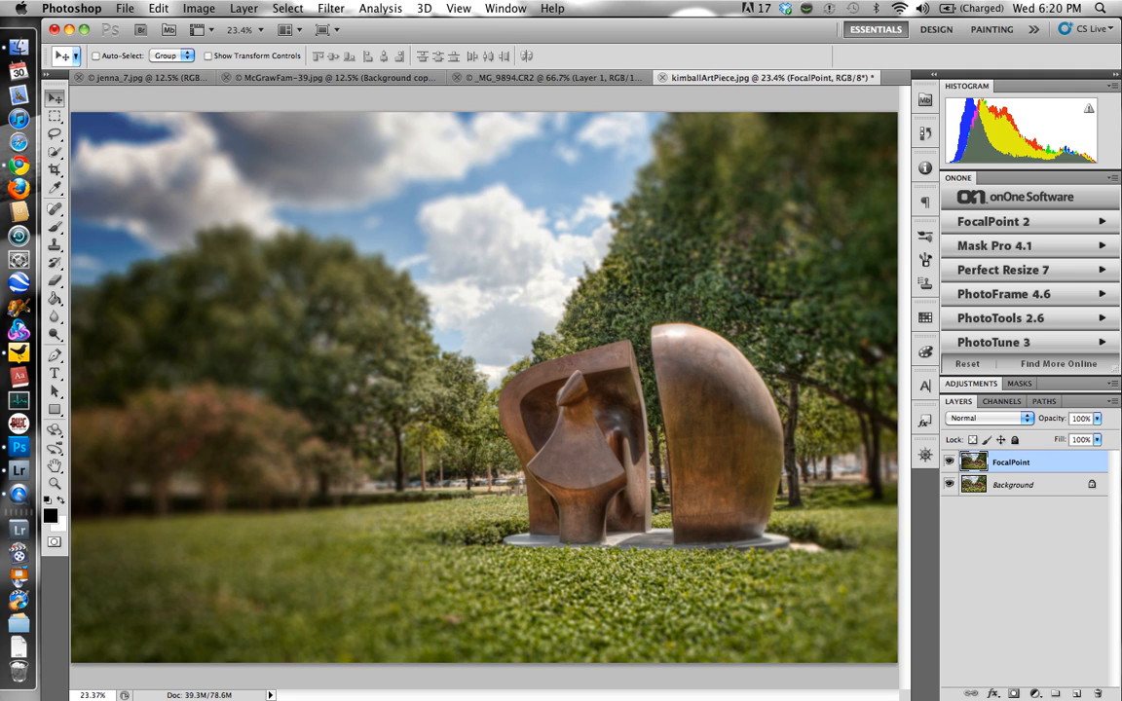
pyautogui.click(949, 462)
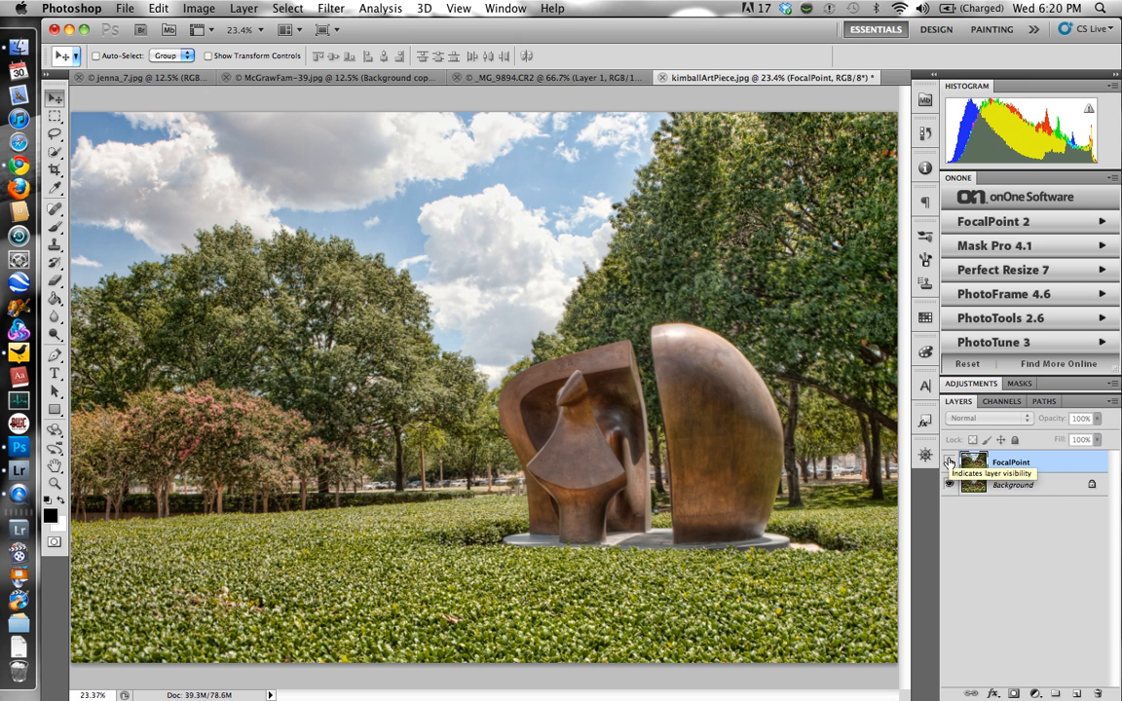
pyautogui.click(949, 462)
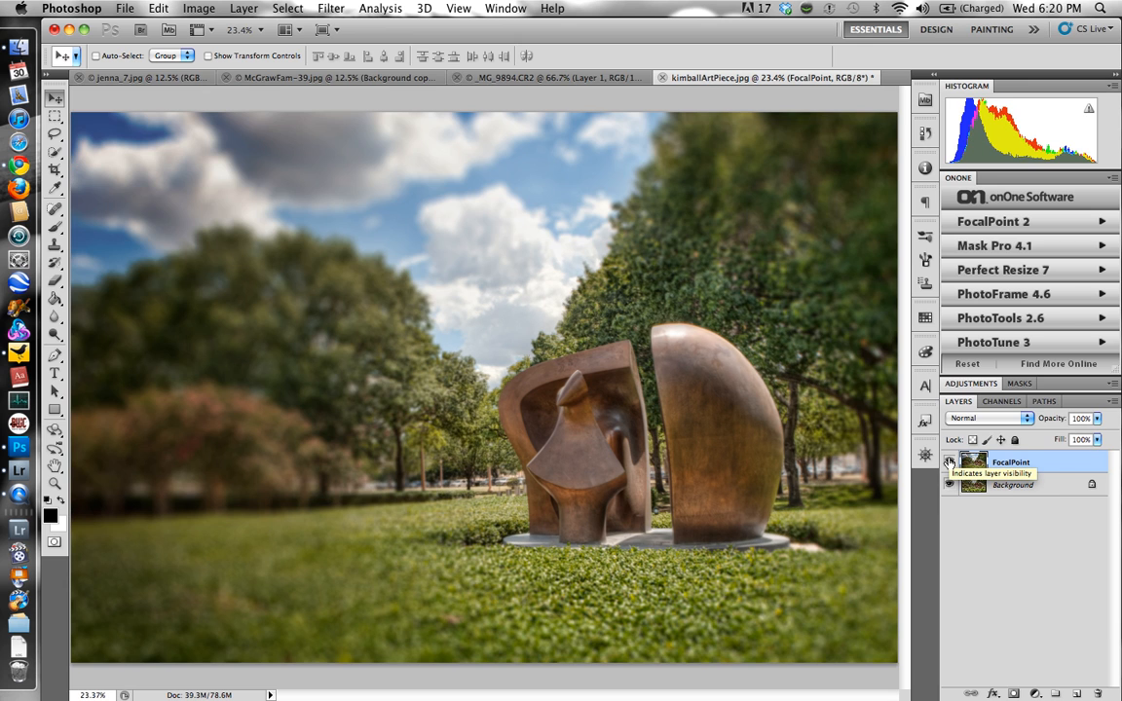